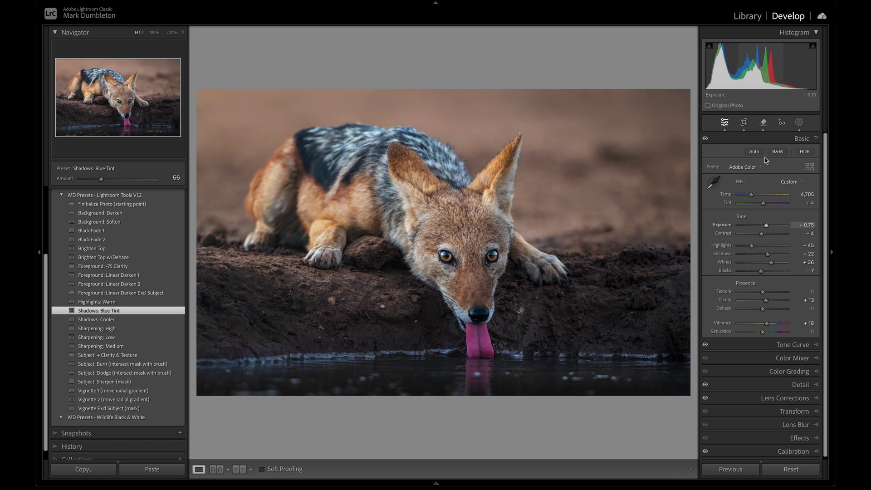
# Step: Show the whole shoot in the Library grid, dip into Develop with D, then return with G
pyautogui.click(747, 16)
pyautogui.click(182, 469)
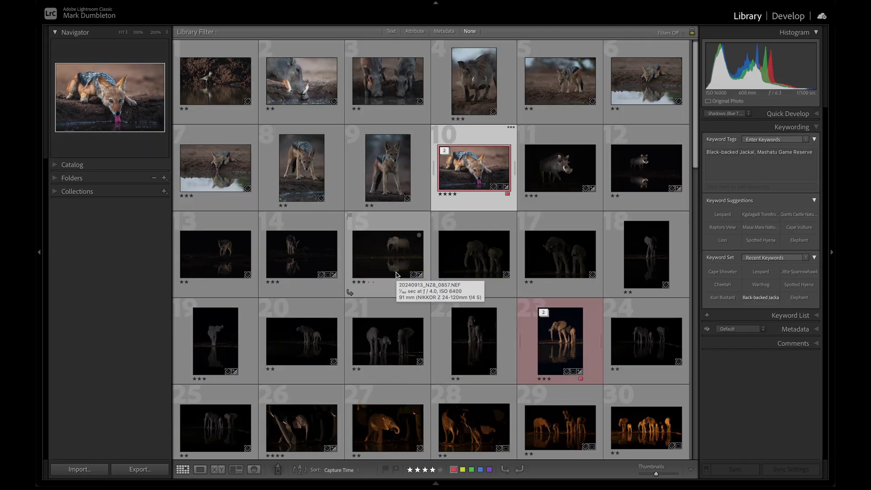
pyautogui.press('d')
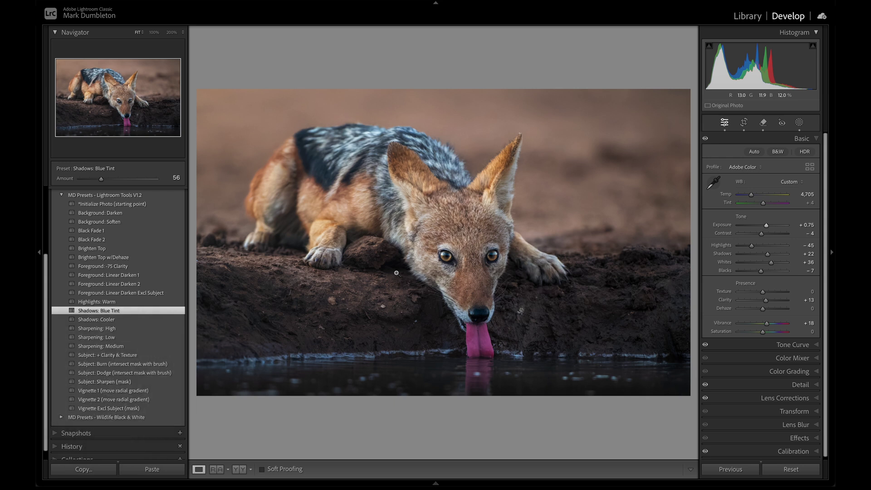
pyautogui.press('g')
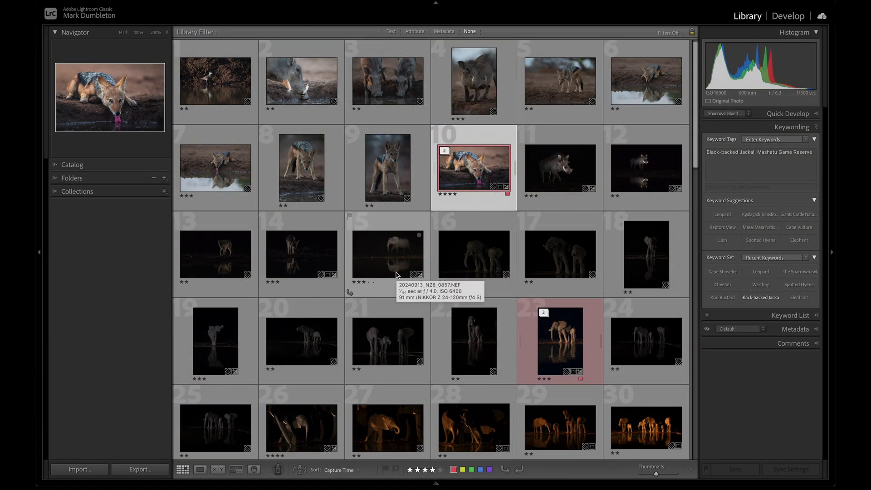
# Step: Enter Crop on the jackal and flip the crop aspect to portrait and back to landscape
pyautogui.press('r')
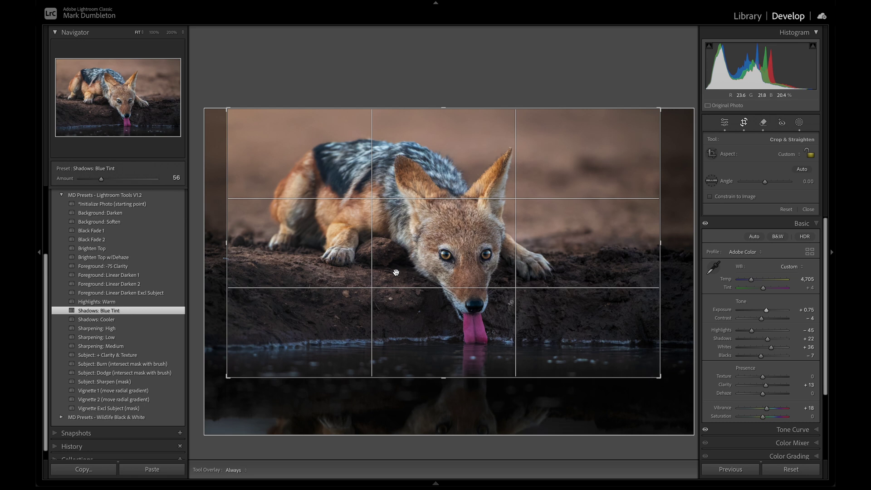
pyautogui.press('x')
pyautogui.press('x')
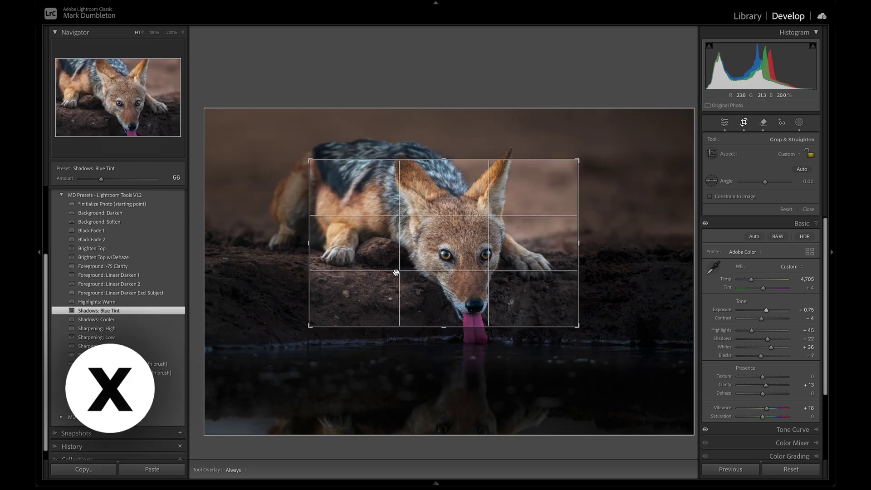
pyautogui.press('x')
pyautogui.press('x')
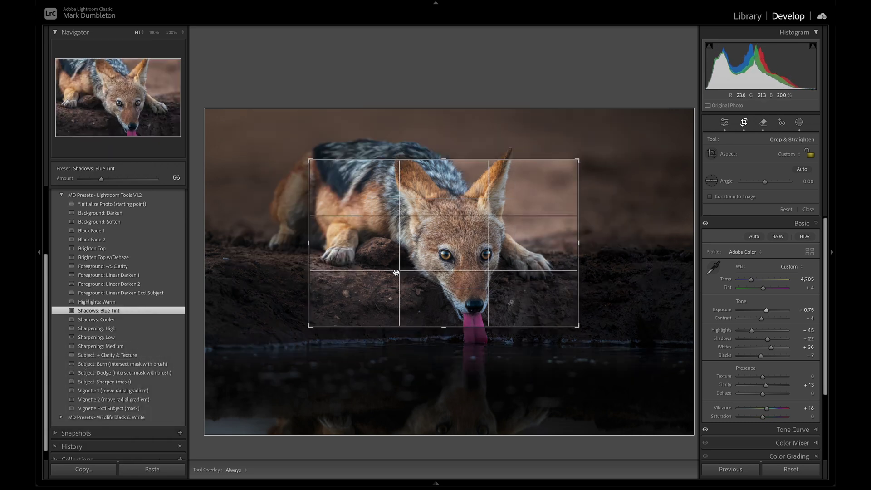
# Step: Toggle Visualize Spots in Spot Removal, then preview Before/After and return to the after view
pyautogui.press('q')
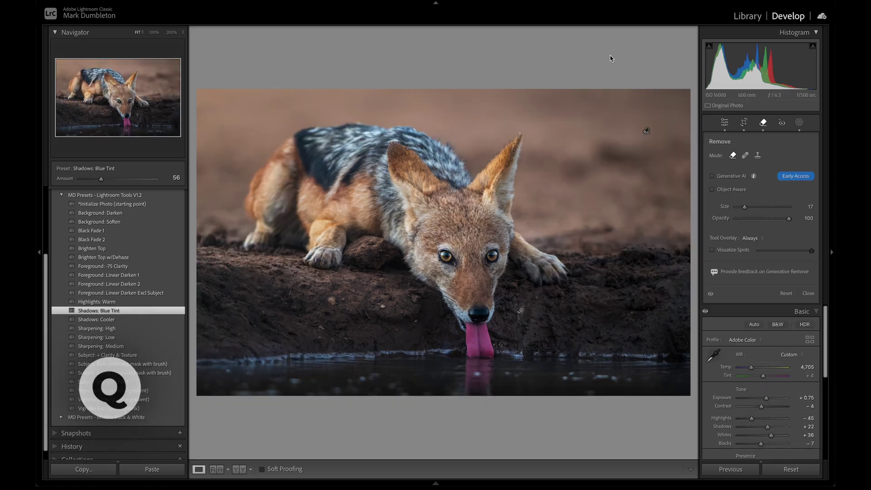
pyautogui.press('a')
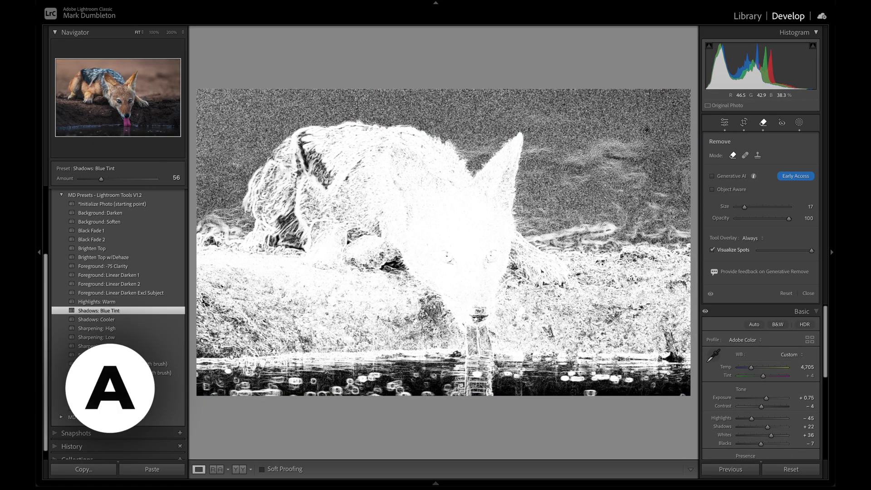
pyautogui.press('a')
pyautogui.press('a')
pyautogui.press('a')
pyautogui.press('\\')
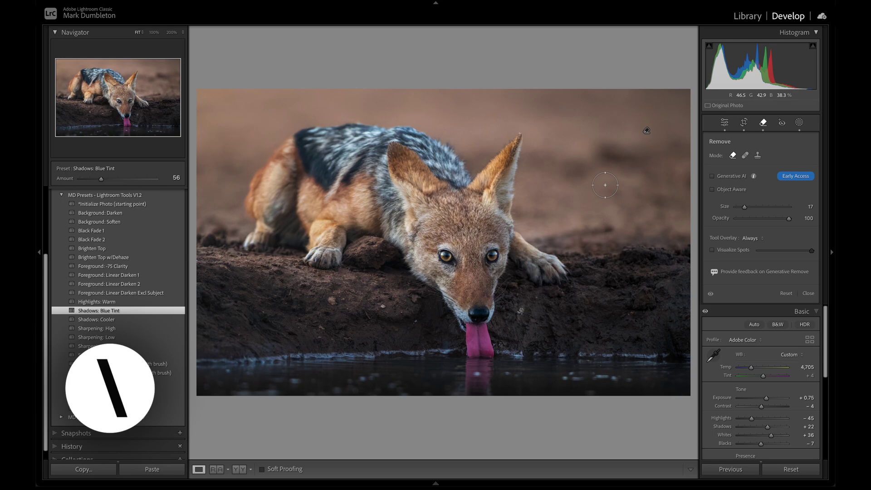
pyautogui.press('\\')
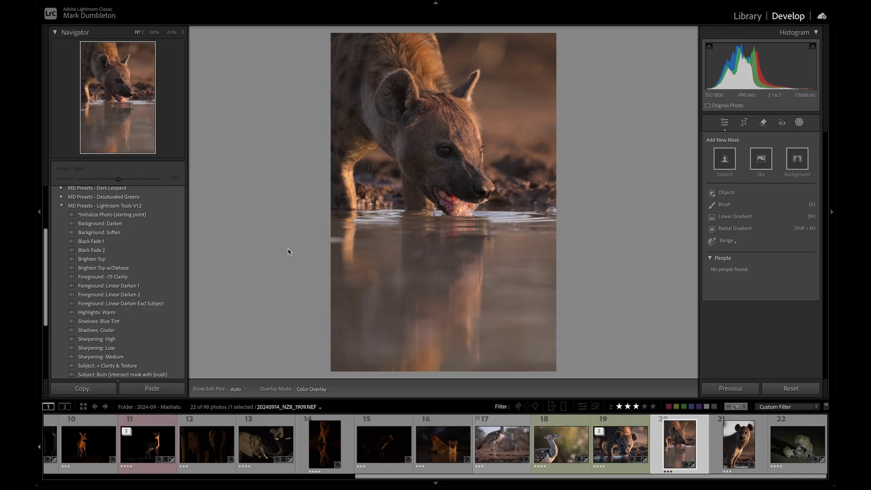
# Step: Try the Foreground: Linear Darken 2, Vignette 1 and Shadows: Blue Tint presets at amount 36
pyautogui.click(136, 295)
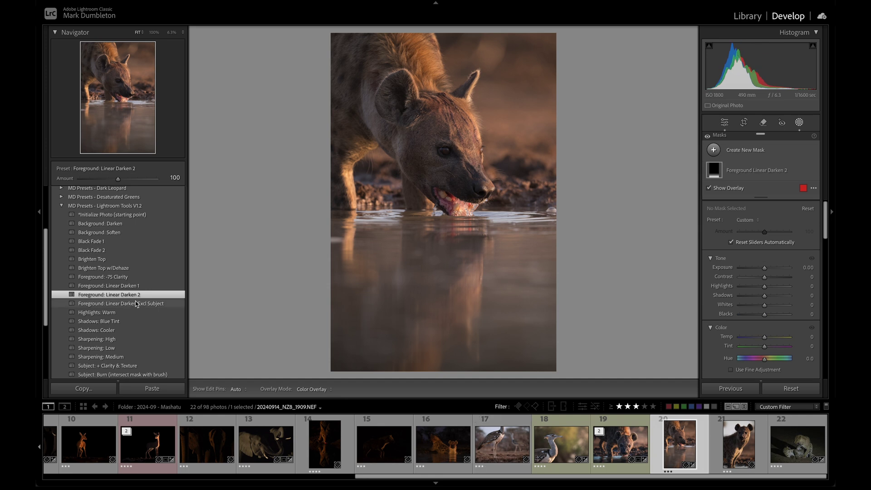
pyautogui.scroll(-5, 136, 301)
pyautogui.click(113, 307)
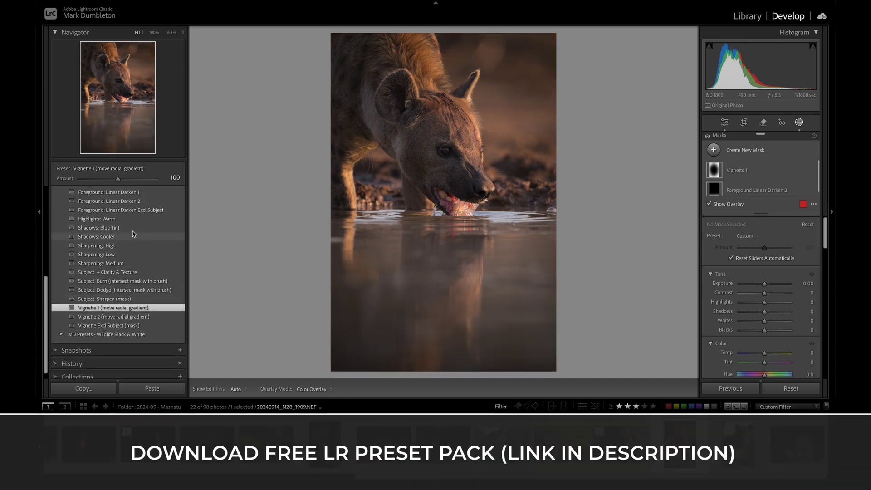
pyautogui.click(132, 228)
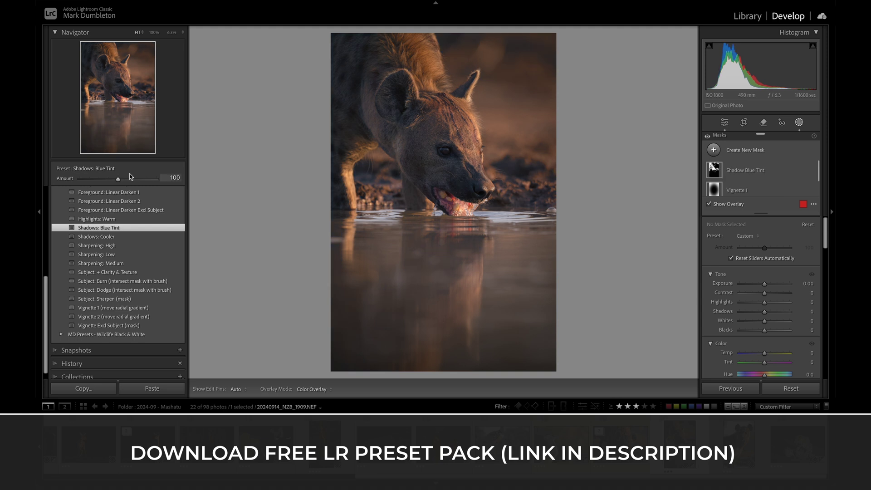
pyautogui.moveTo(118, 179); pyautogui.dragTo(98, 180)
# Step: Apply Foreground: Linear Darken 1 and Vignette 2, soften the vignette exposure, and set amount 84
pyautogui.scroll(5, 116, 221)
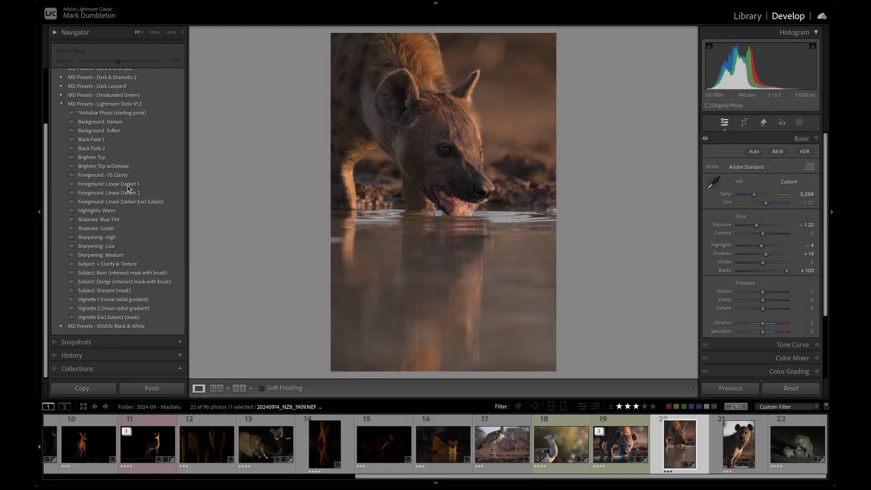
pyautogui.click(108, 183)
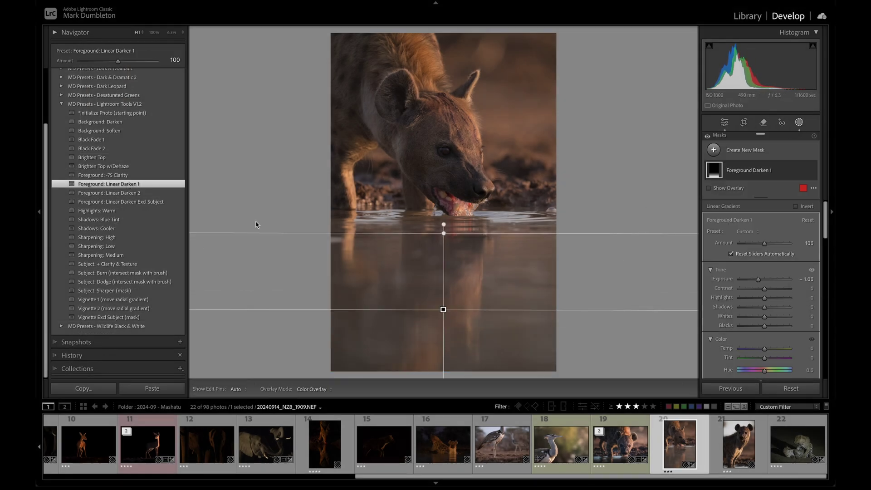
pyautogui.click(127, 308)
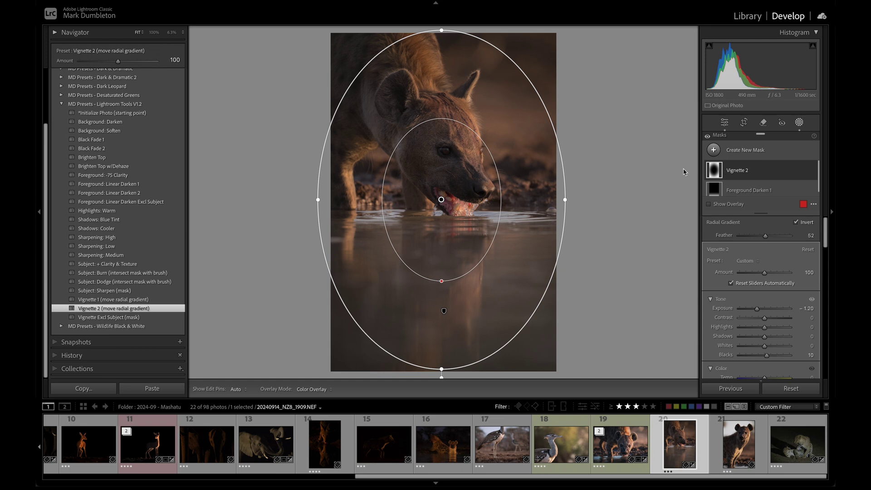
pyautogui.moveTo(756, 309); pyautogui.dragTo(759, 309)
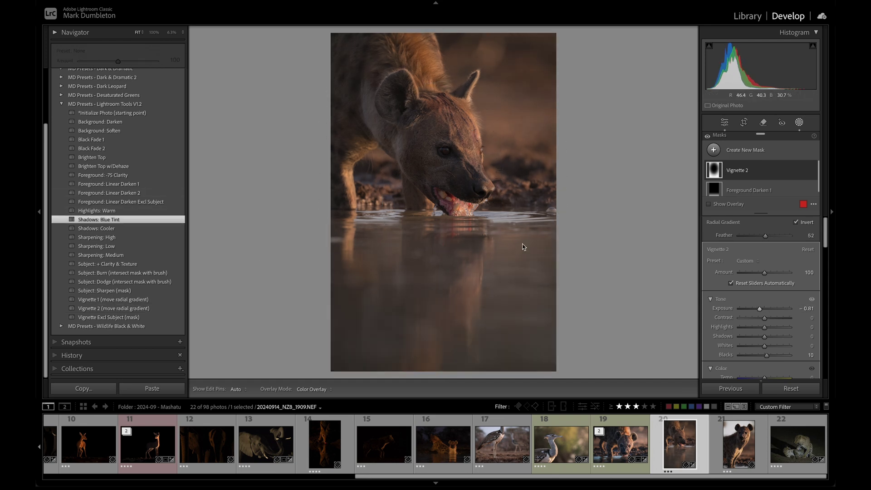
pyautogui.moveTo(118, 61)
pyautogui.mouseDown()
pyautogui.moveTo(130, 61)
pyautogui.moveTo(112, 60)
pyautogui.mouseUp()
# Step: Save a develop preset 'Preset 1' in a new 'User' group with all settings checked
pyautogui.scroll(3, 153, 99)
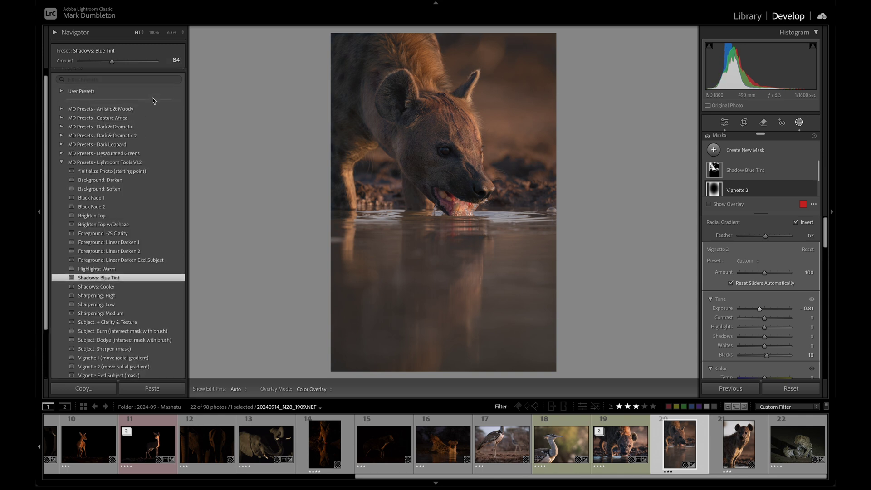
pyautogui.click(180, 75)
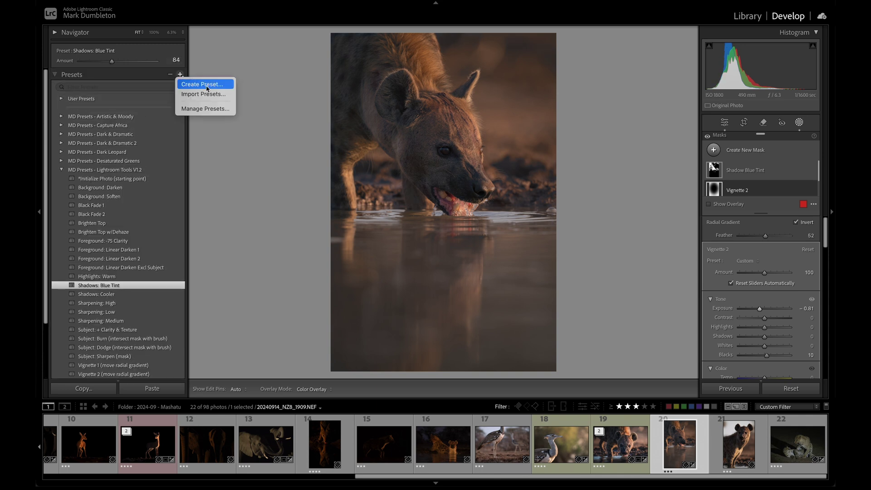
pyautogui.click(207, 85)
pyautogui.click(313, 83)
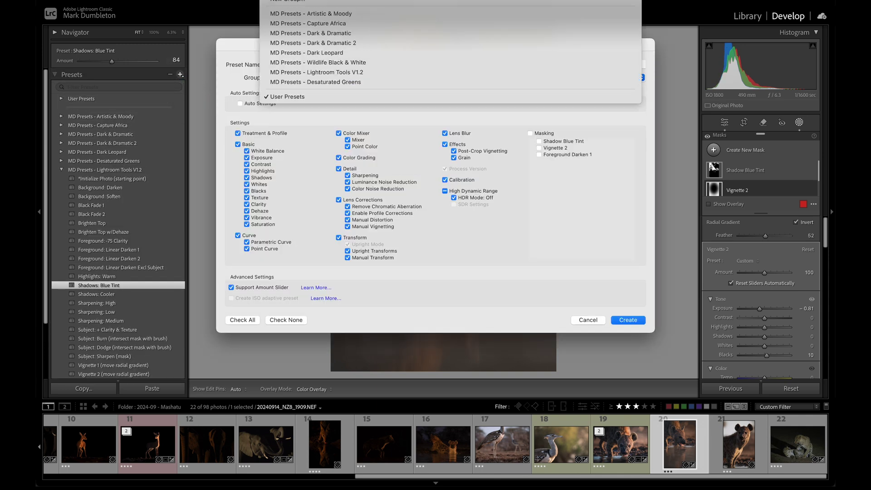
pyautogui.click(287, 1)
pyautogui.write('User')
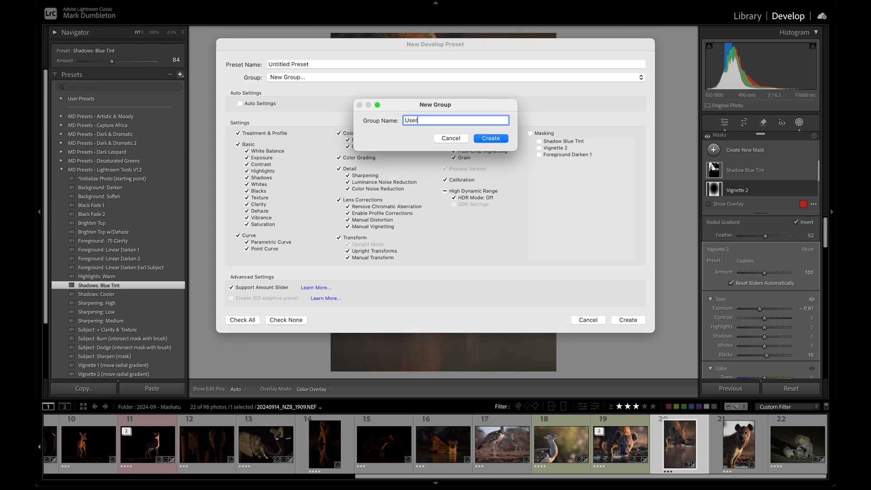
pyautogui.click(496, 140)
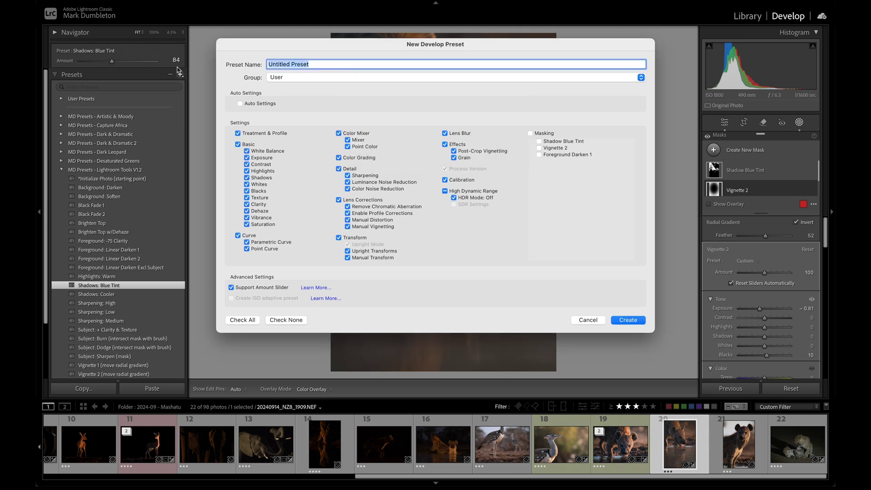
pyautogui.write('Preset 1')
pyautogui.click(247, 320)
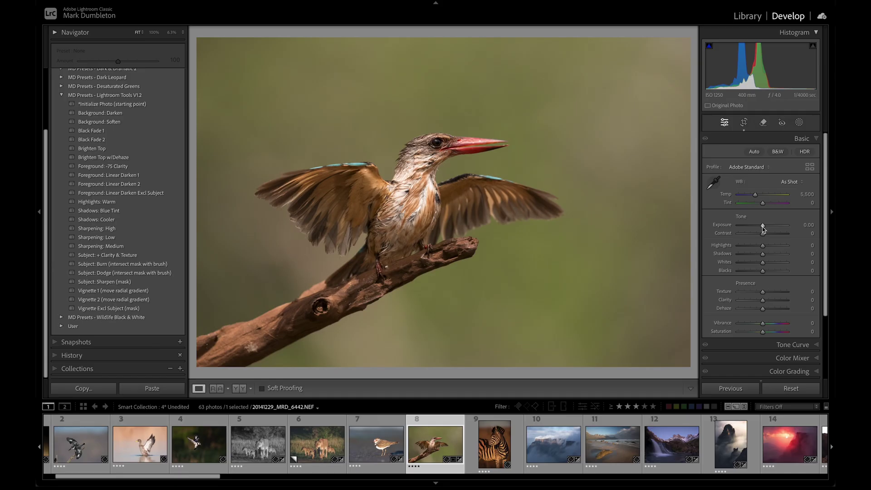
# Step: Set exposure to -0.25 and blacks to +36, undoing the whites change and resetting it to zero
pyautogui.moveTo(762, 225); pyautogui.dragTo(761, 225)
pyautogui.moveTo(762, 270)
pyautogui.mouseDown()
pyautogui.moveTo(780, 266)
pyautogui.moveTo(763, 262)
pyautogui.mouseUp()
pyautogui.hotkey('ctrl', 'z')
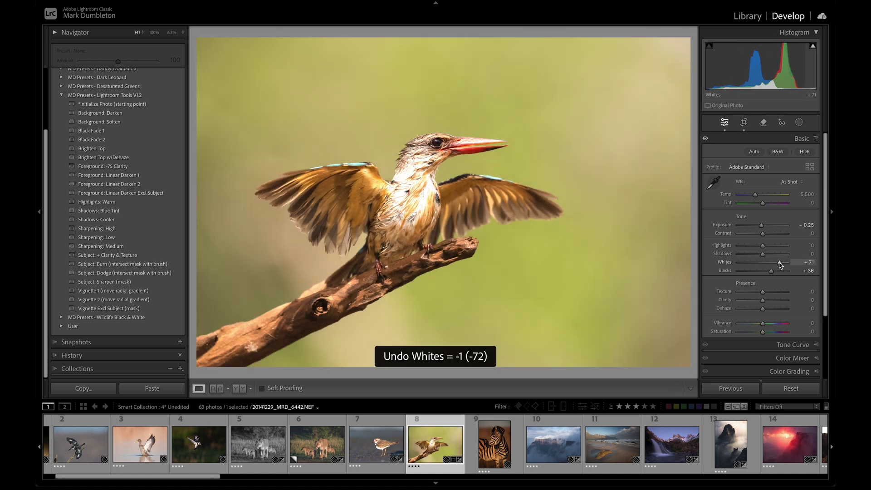
pyautogui.doubleClick(781, 265)
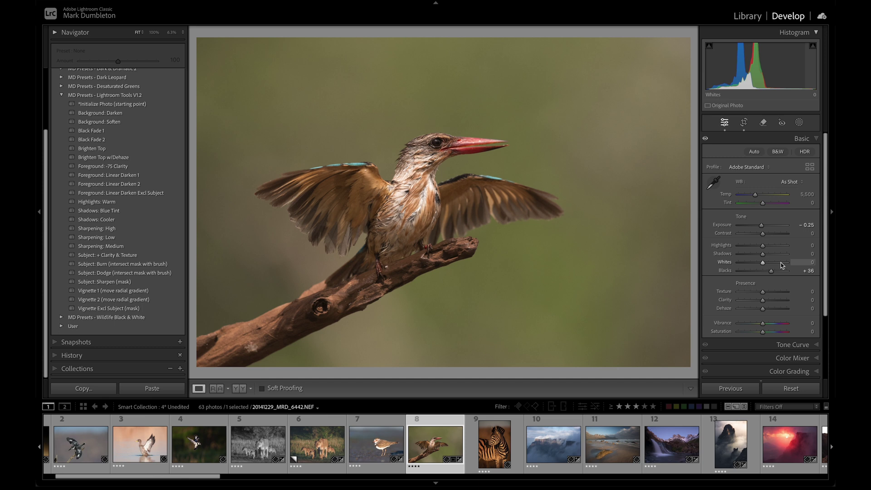
# Step: Raise texture, clarity and dehaze, then reset the Presence group to zero
pyautogui.moveTo(762, 291); pyautogui.dragTo(782, 312)
pyautogui.press('alt')
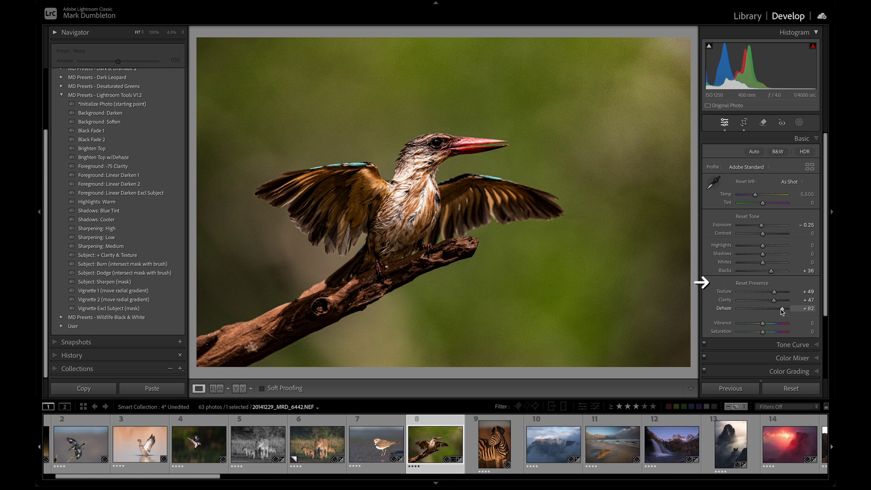
pyautogui.keyDown('alt'); pyautogui.click(755, 284); pyautogui.keyUp('alt')
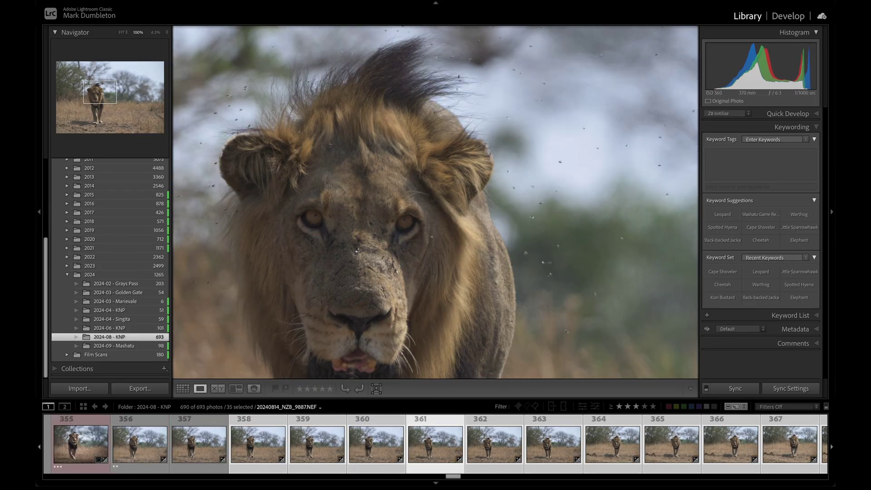
# Step: Advance two frames through the lion burst to 20240814_NZ8_9893.NEF
pyautogui.press('Right')
pyautogui.press('Right')
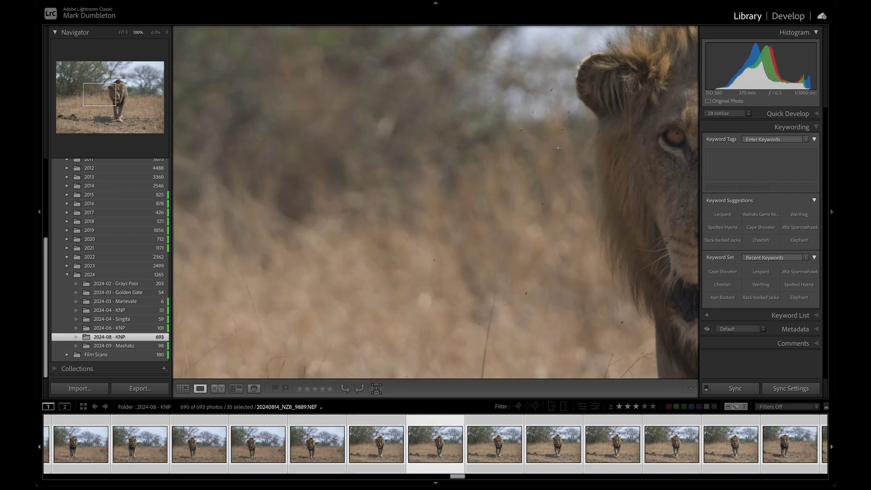
pyautogui.press('Right')
pyautogui.press('Right')
pyautogui.press('Right')
pyautogui.press('Right')
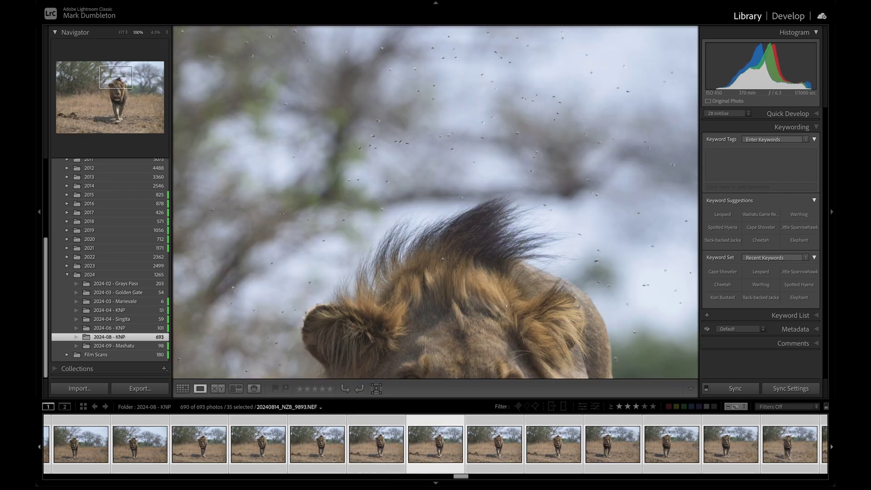
# Step: Select lion photos 358 through 392 in the grid and build 1:1 previews for them
pyautogui.press('Right')
pyautogui.press('Right')
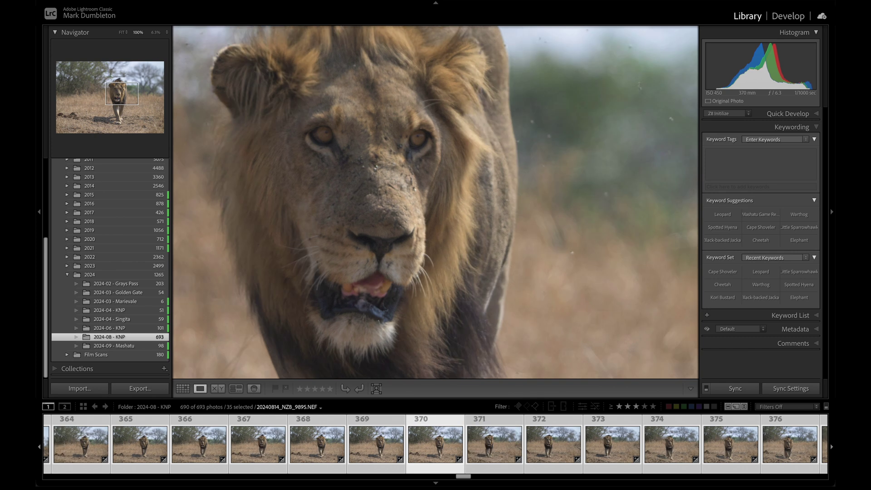
pyautogui.press('g')
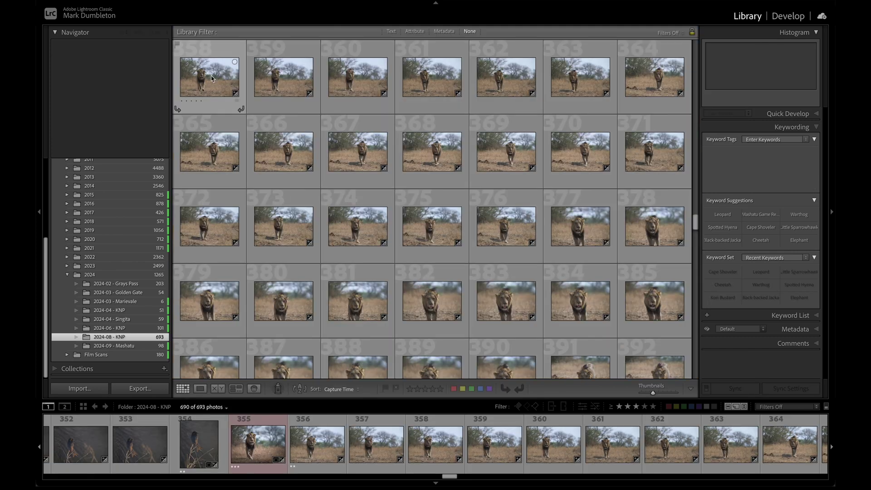
pyautogui.click(211, 79)
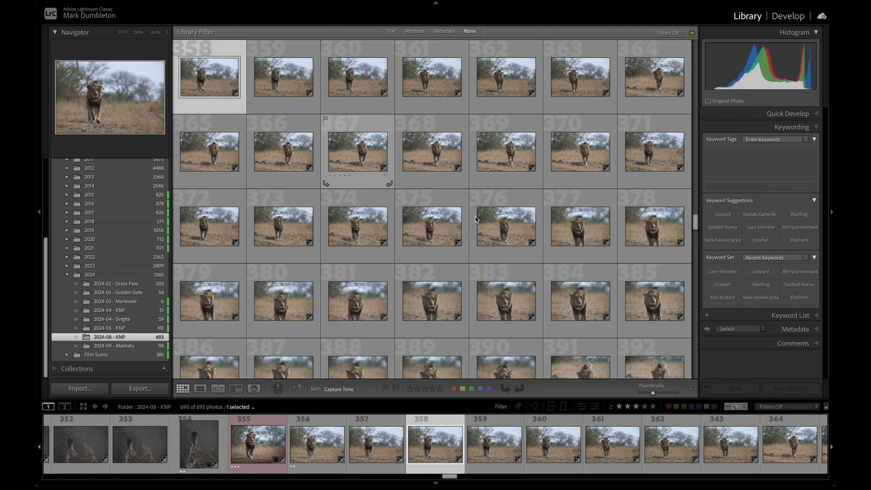
pyautogui.keyDown('shift'); pyautogui.click(648, 361); pyautogui.keyUp('shift')
pyautogui.click(163, 1)
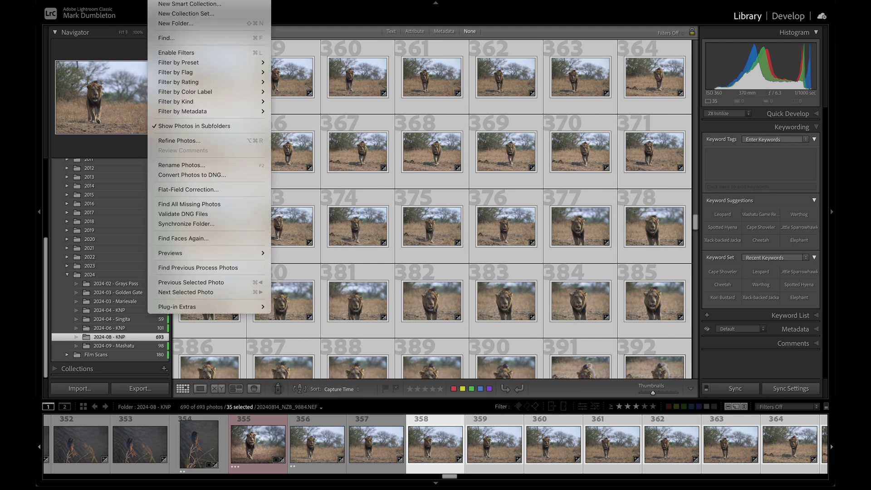
pyautogui.moveTo(245, 252)
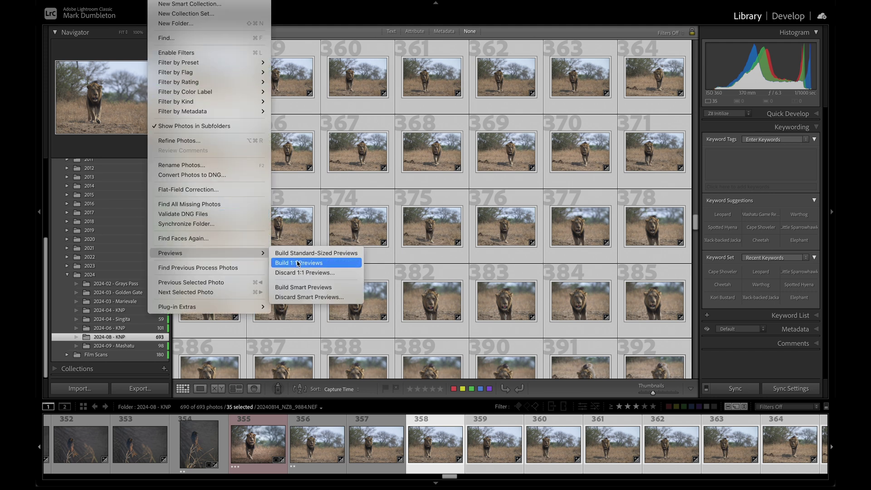
pyautogui.click(297, 260)
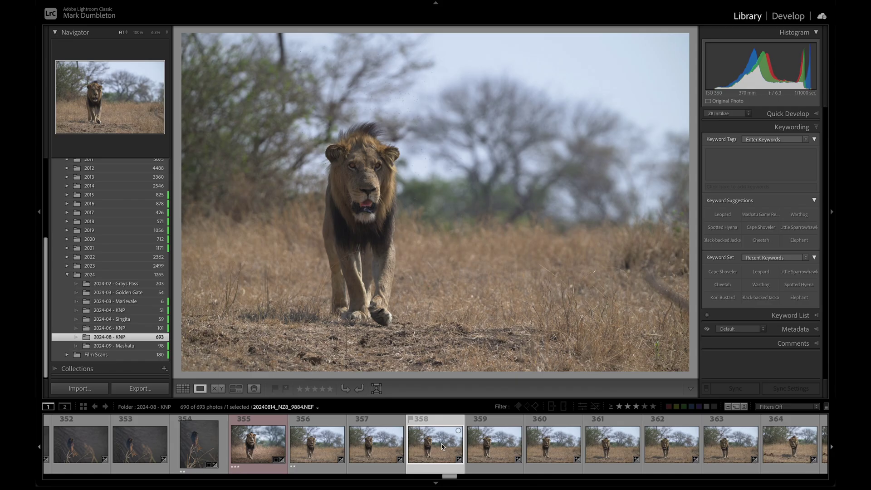
# Step: Auto-advance rate photos 358–370 with 2, 3, 4, 3, 4, 3, 2, 1, 2, 4, 5, 4 stars
pyautogui.press('2')
pyautogui.press('3')
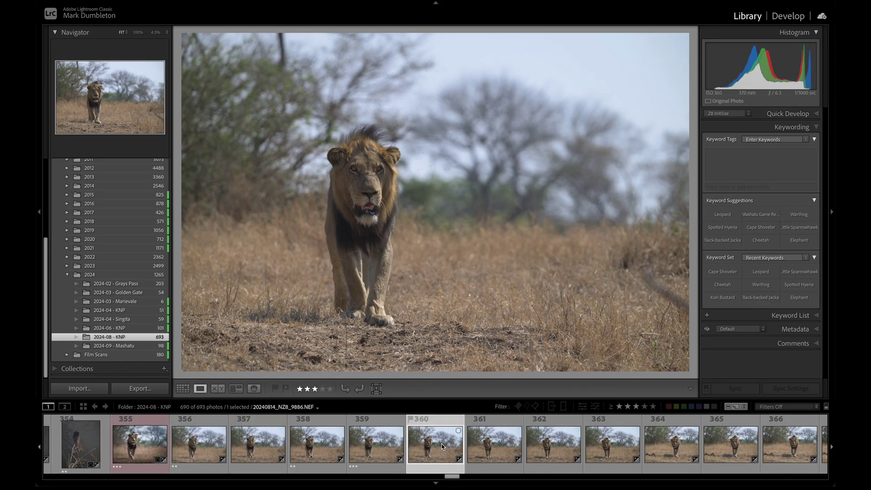
pyautogui.press('4')
pyautogui.press('3')
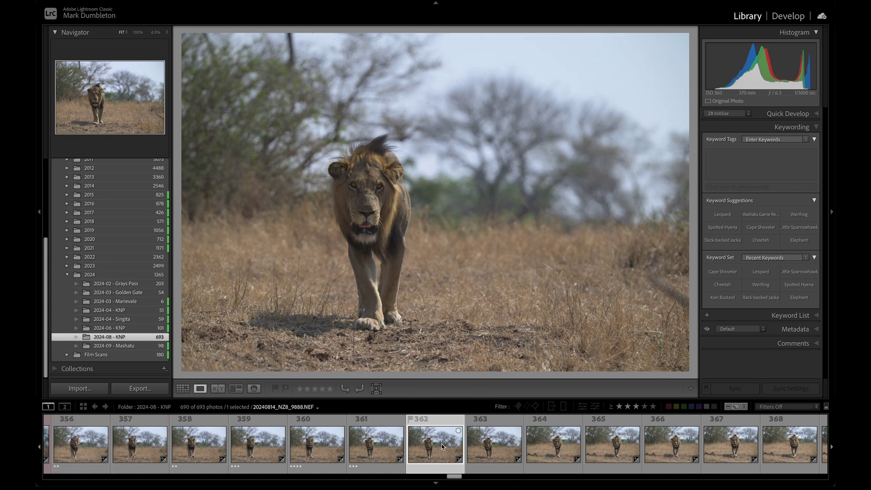
pyautogui.press('4')
pyautogui.press('3')
pyautogui.press('2')
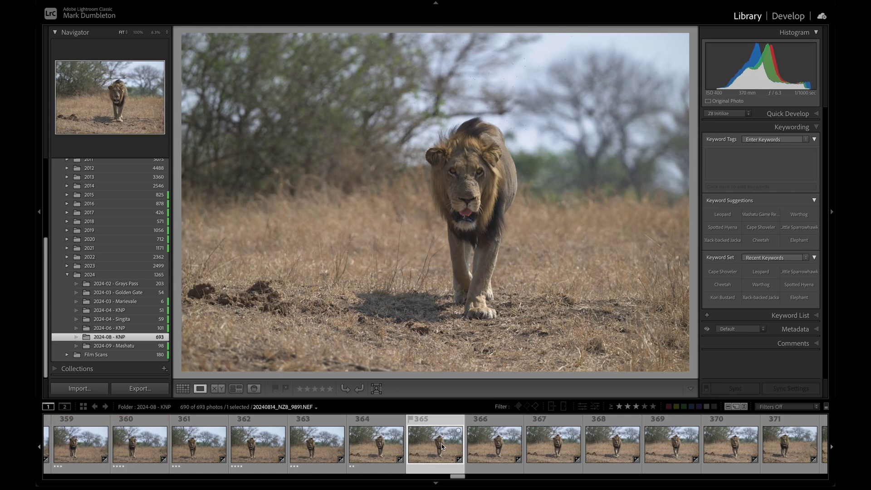
pyautogui.press('1')
pyautogui.press('2')
pyautogui.press('4')
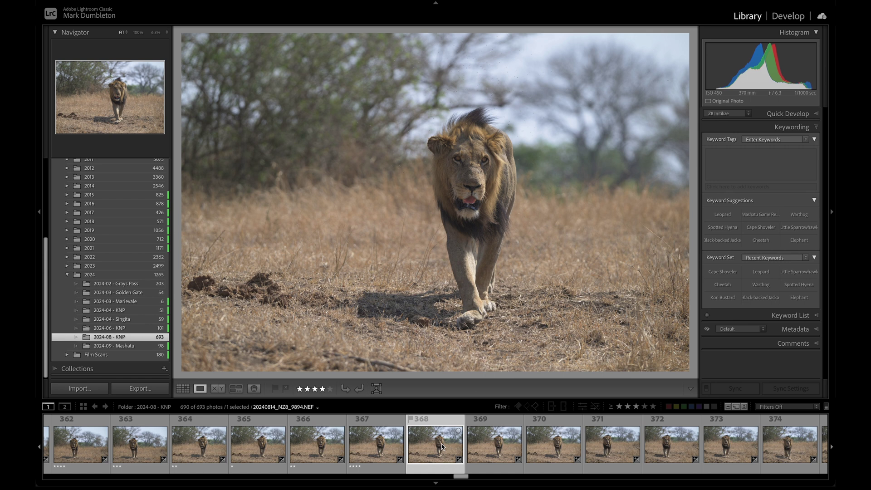
pyautogui.press('5')
pyautogui.press('4')
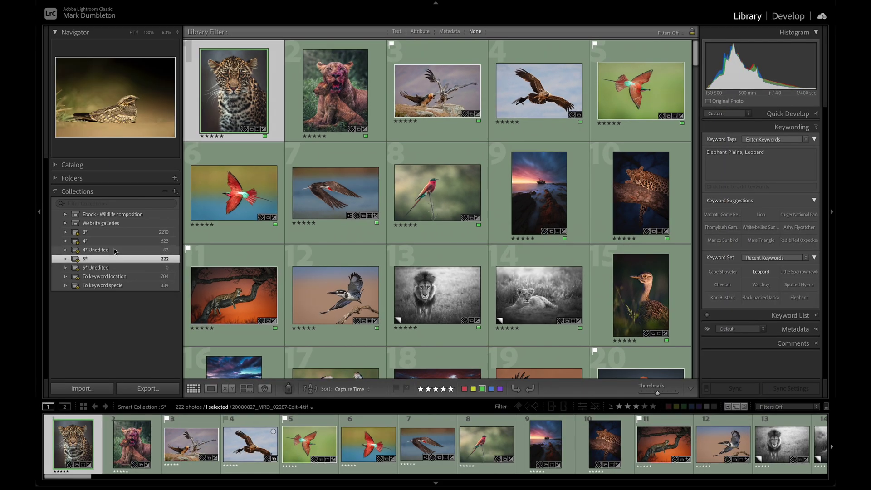
pyautogui.click(96, 263)
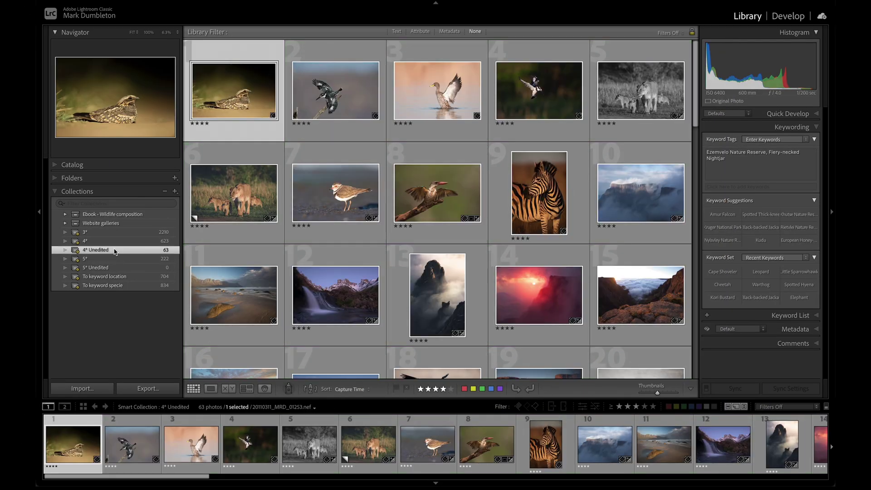
pyautogui.click(113, 258)
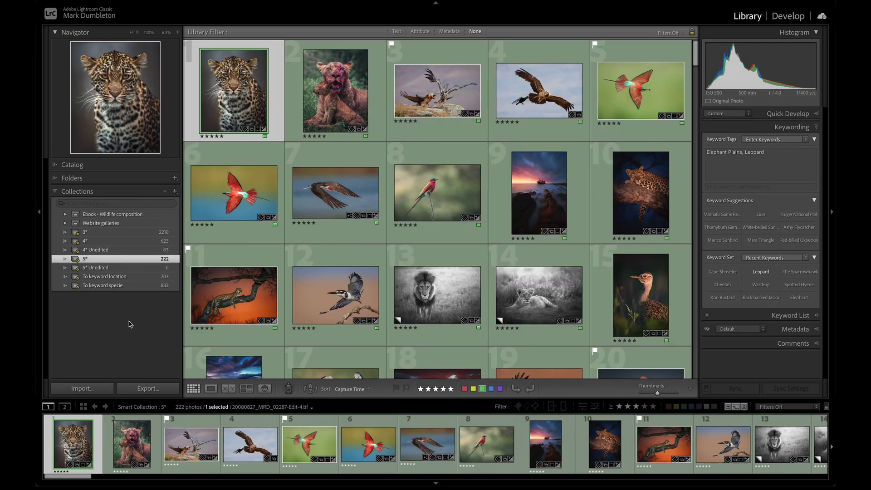
pyautogui.click(130, 277)
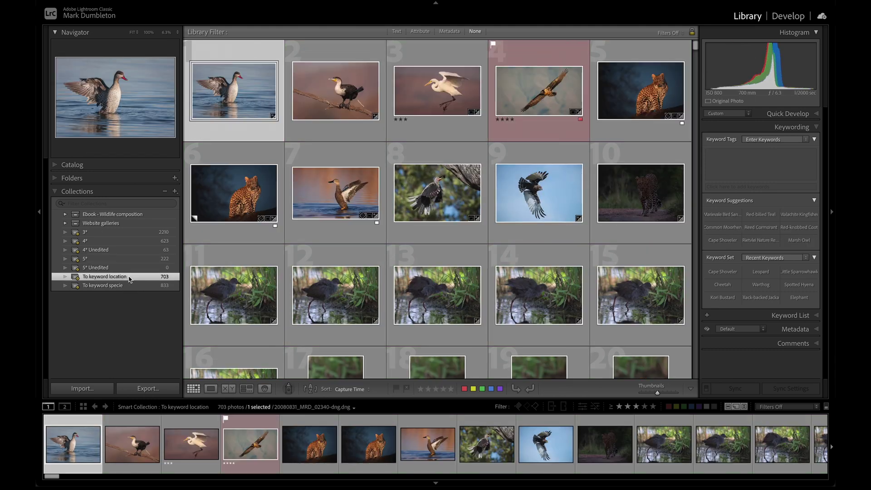
pyautogui.click(130, 286)
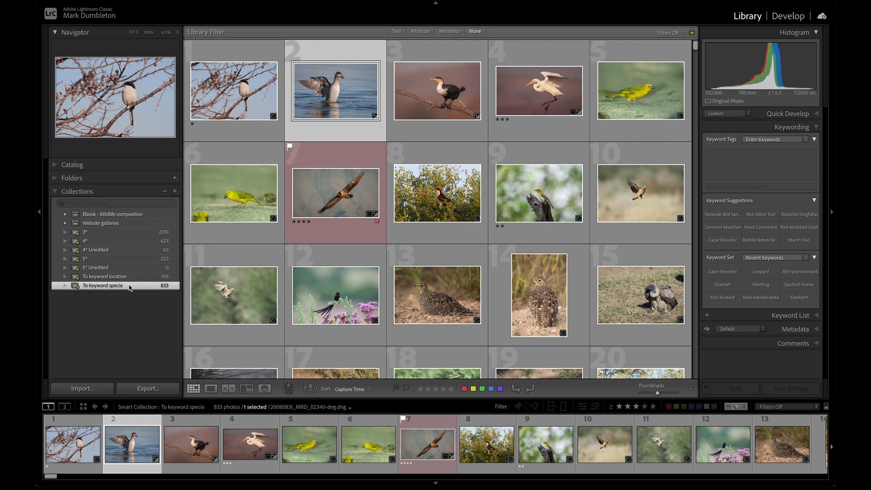
pyautogui.click(138, 262)
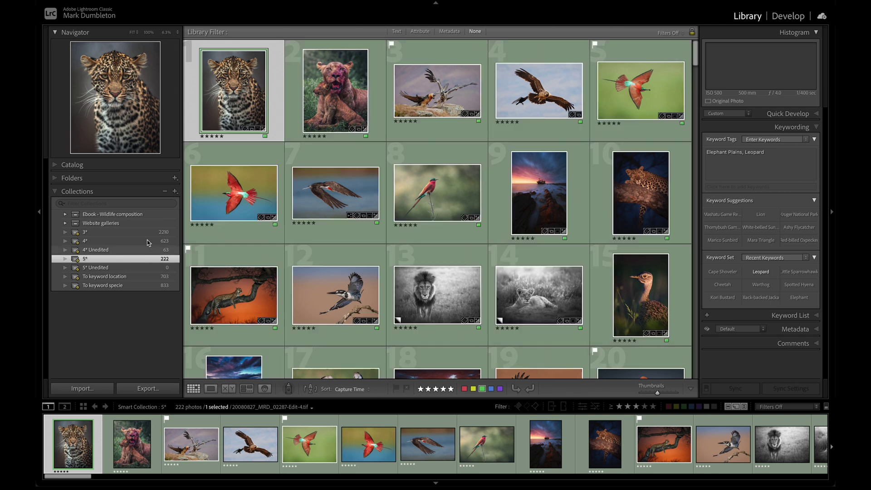
# Step: Create the smart collection 'New Smart Collection' with the rule Pick Flag is rejected
pyautogui.click(174, 191)
pyautogui.click(194, 211)
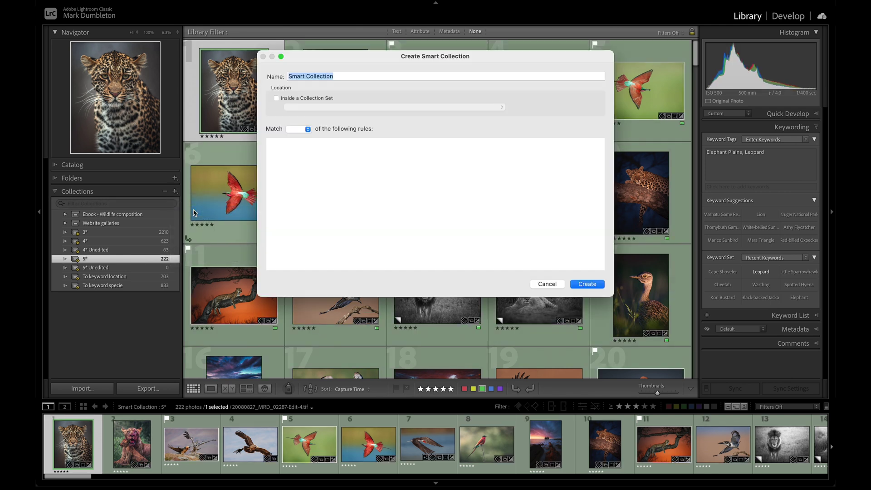
pyautogui.write('New Smart Collection')
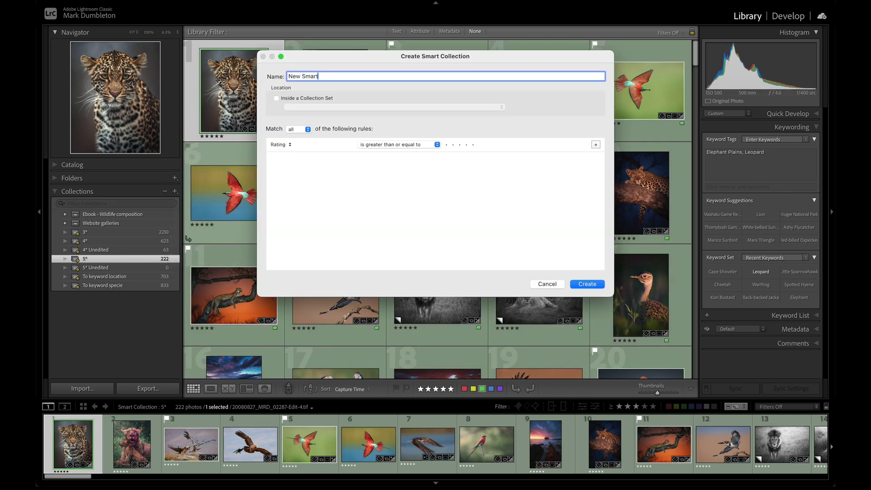
pyautogui.click(287, 144)
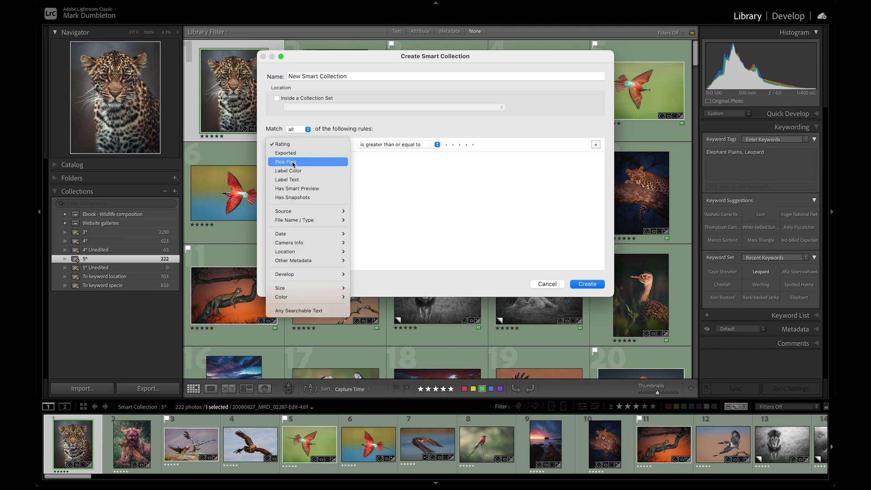
pyautogui.click(287, 161)
pyautogui.click(479, 144)
pyautogui.click(472, 162)
pyautogui.click(583, 284)
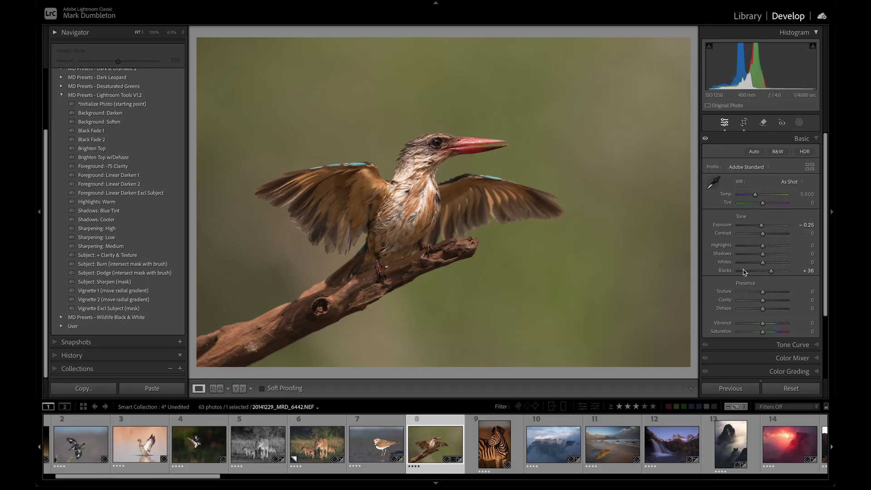
# Step: Drop the bird photo's exposure to -0.75 and lift blacks, then open Lightroom's Preferences
pyautogui.moveTo(763, 228); pyautogui.dragTo(758, 229)
pyautogui.moveTo(770, 272); pyautogui.dragTo(770, 266)
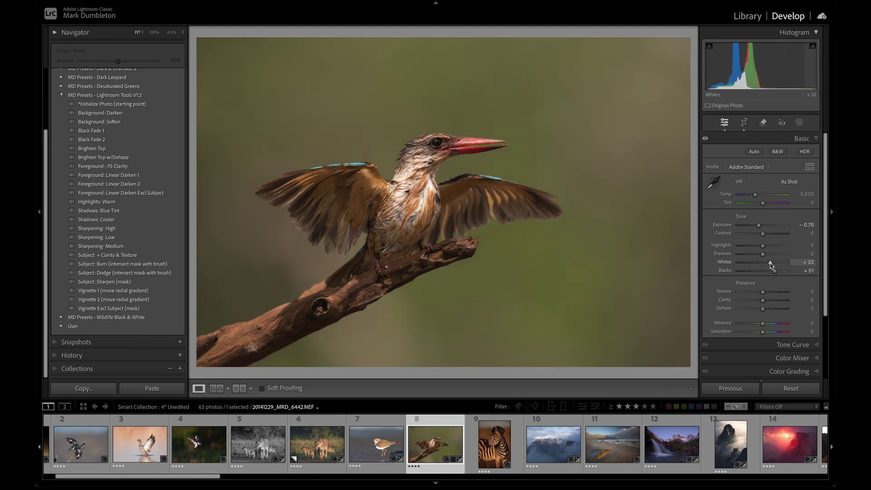
pyautogui.click(90, 2)
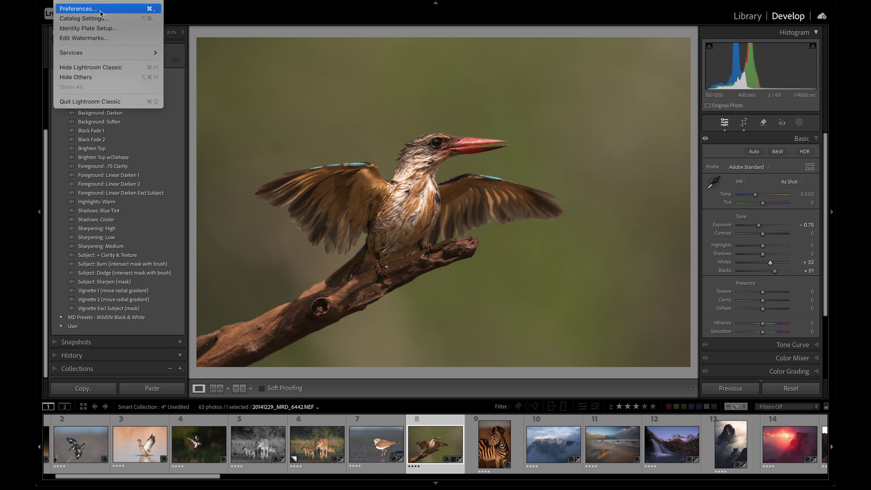
pyautogui.click(100, 10)
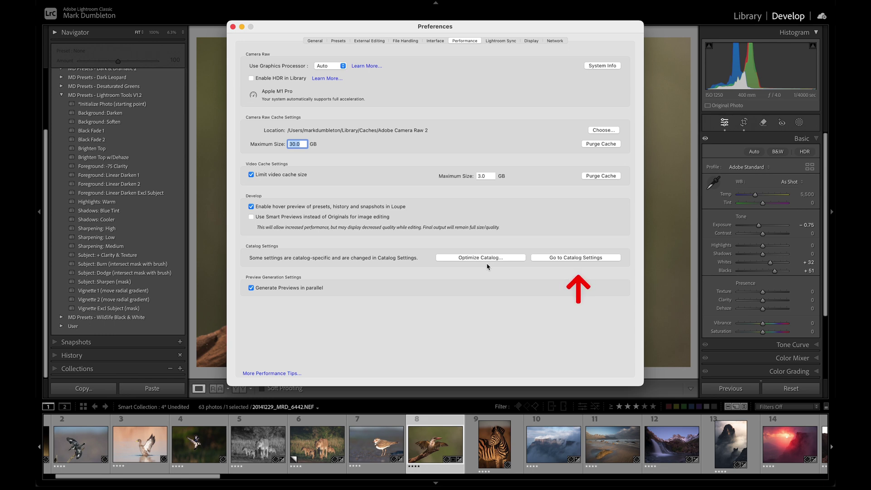
# Step: Open Catalog Settings and keep catalog backups at once a week when exiting Lightroom
pyautogui.click(562, 258)
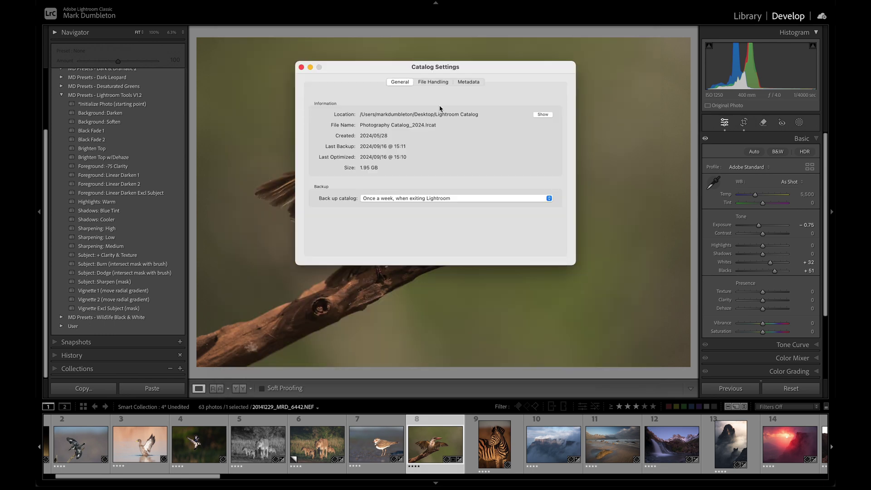
pyautogui.click(399, 200)
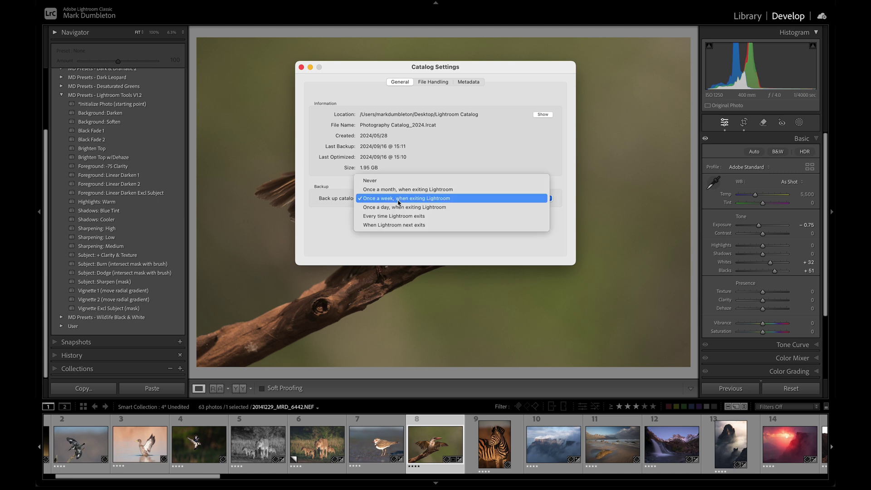
pyautogui.click(417, 201)
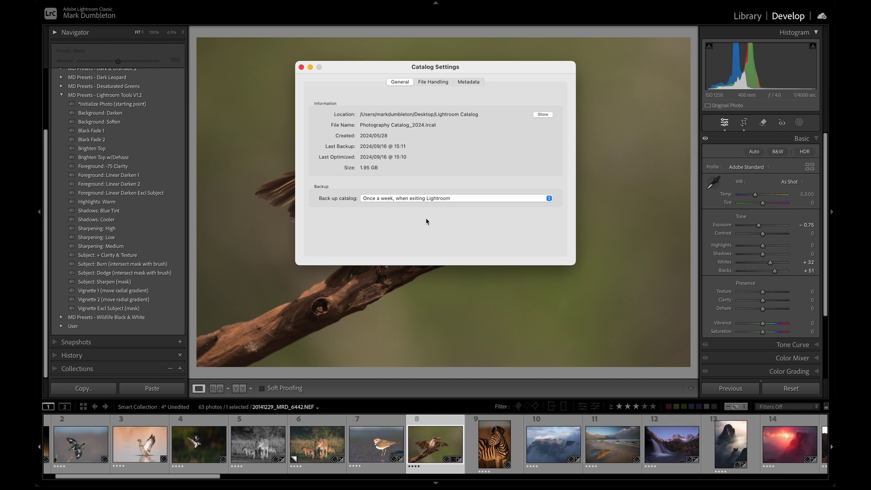
# Step: Show File Handling: 2048-pixel standard previews, Medium quality, 1:1 previews discarded after one week
pyautogui.click(434, 84)
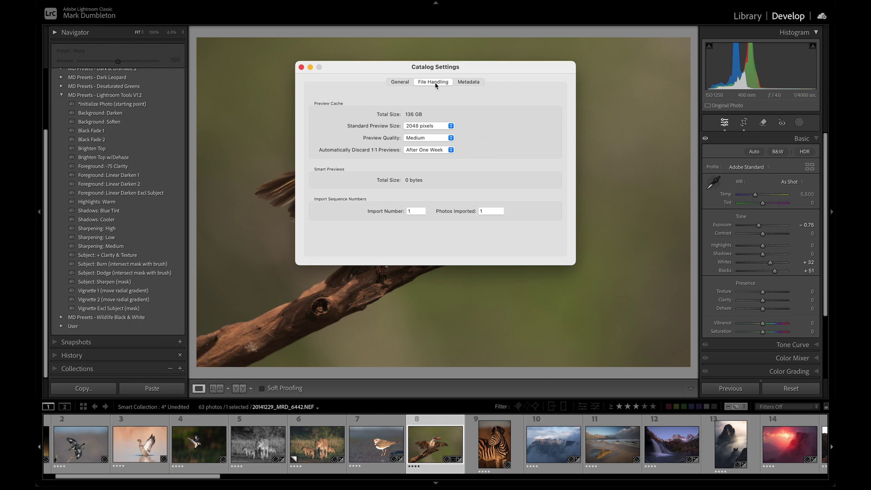
# Step: Switch Catalog Settings to the Metadata tab, where automatic XMP writing stays off
pyautogui.click(479, 83)
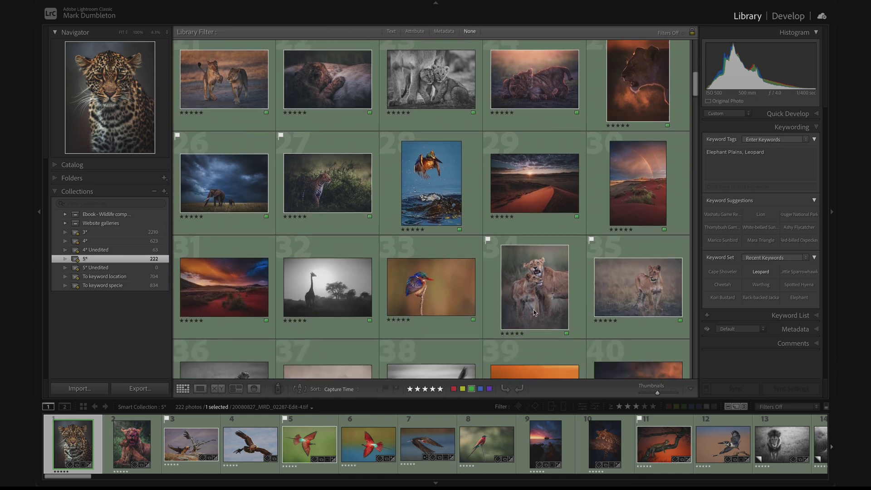
pyautogui.scroll(-6, 533, 312)
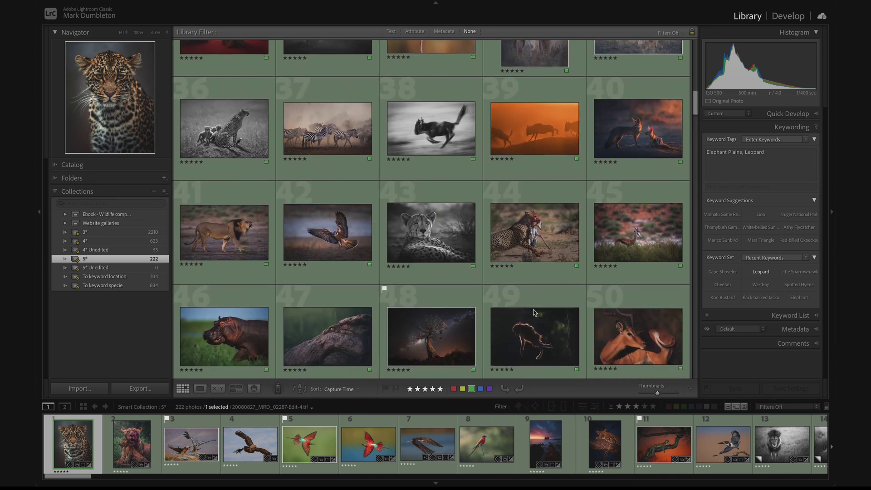
pyautogui.scroll(-5, 534, 312)
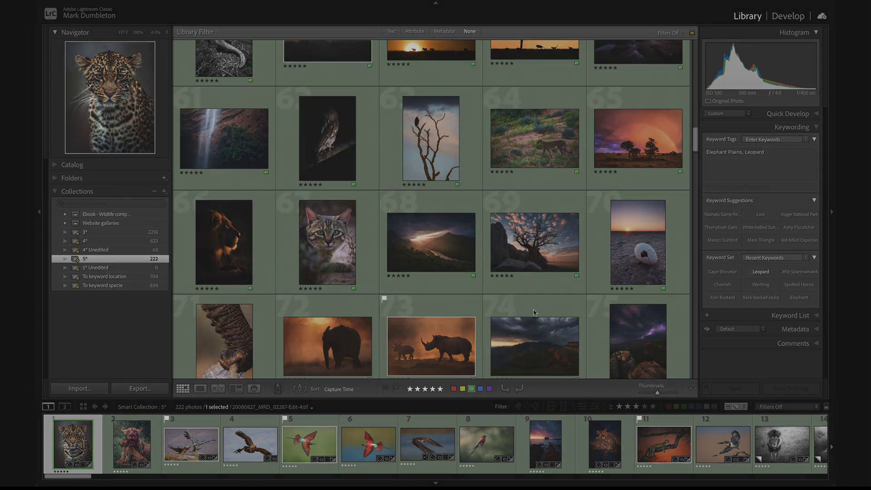